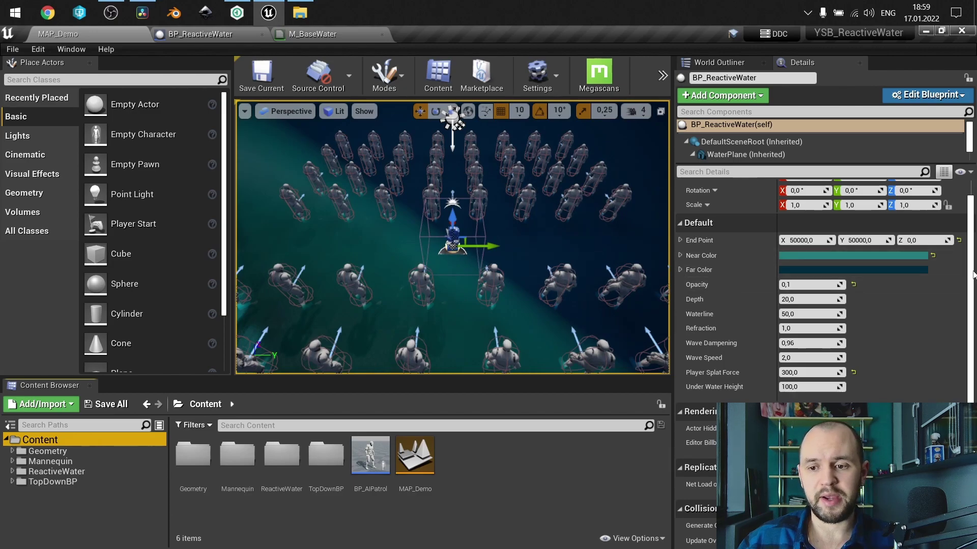
scroll(972, 275, "down", 2)
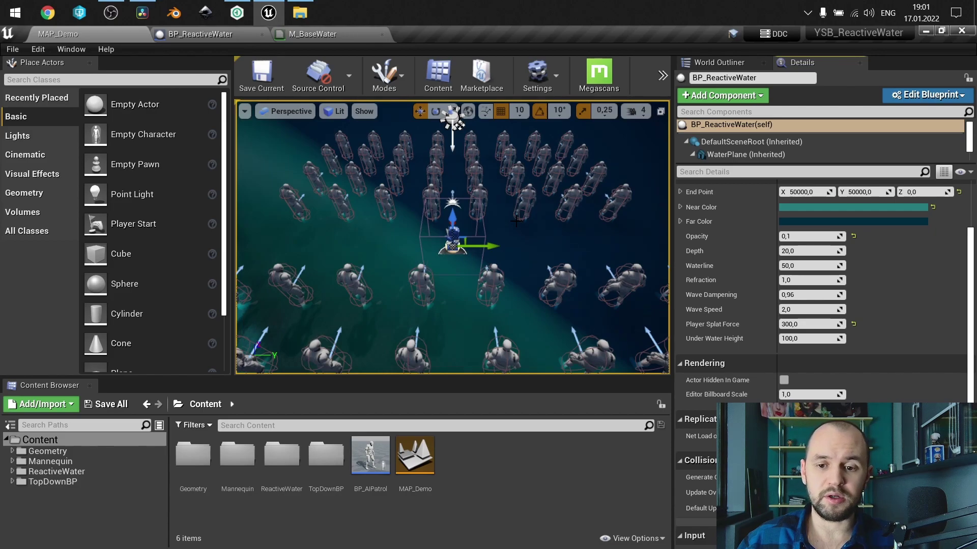
scroll(487, 203, "down", 3)
scroll(487, 202, "up", 2)
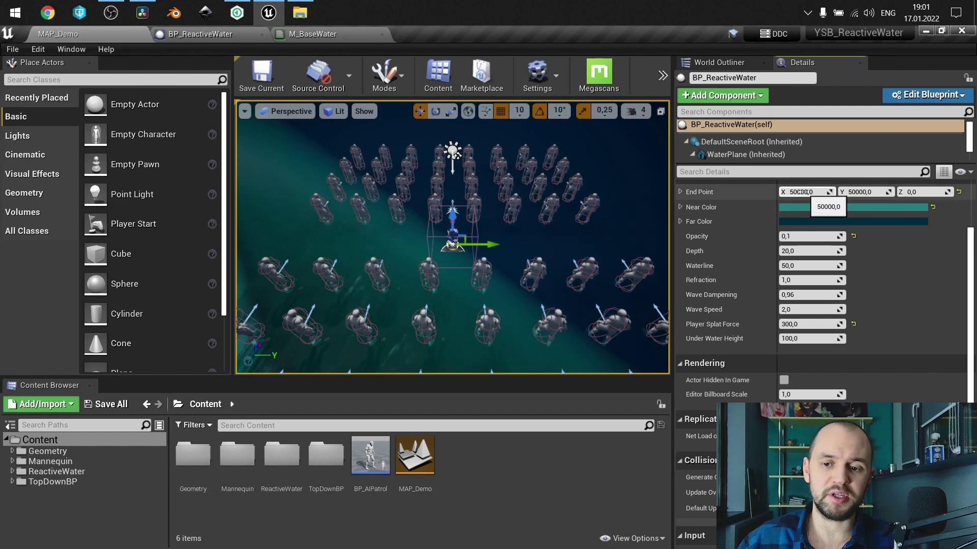
left_click(286, 111)
left_click(279, 151)
key("f")
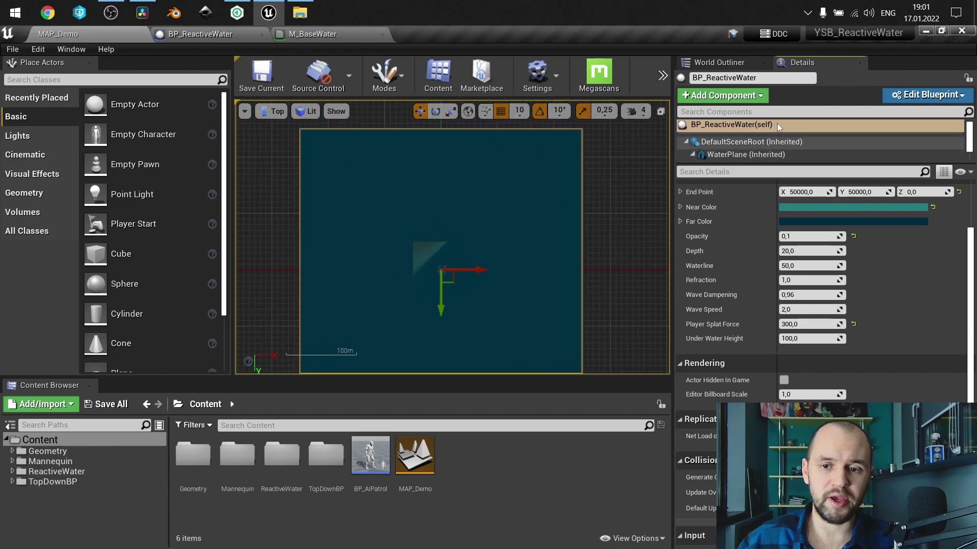
left_click(742, 64)
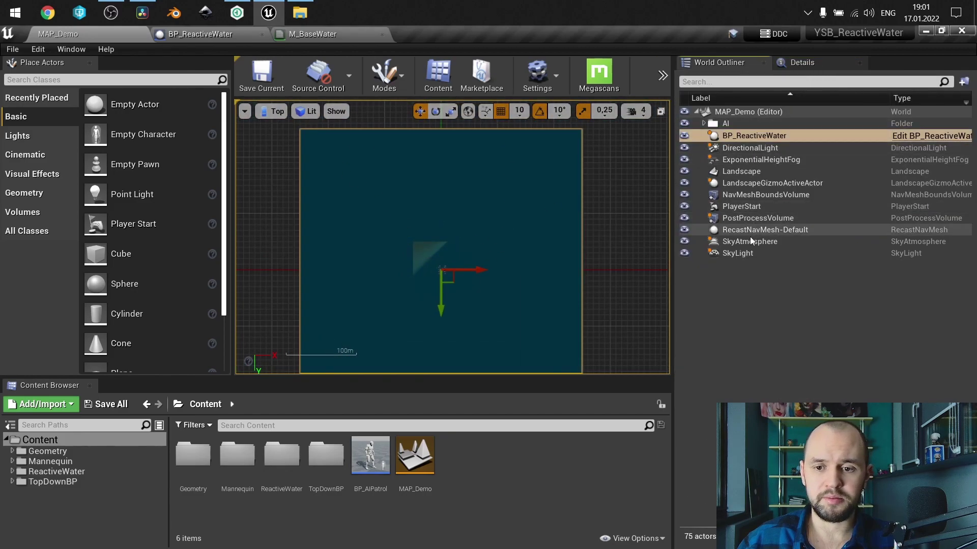
left_click(747, 171)
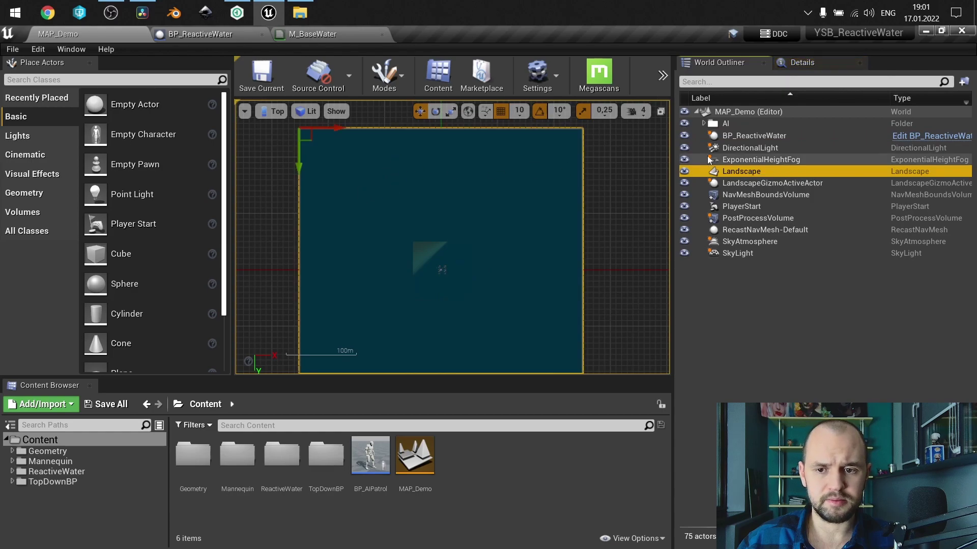
left_click(745, 136)
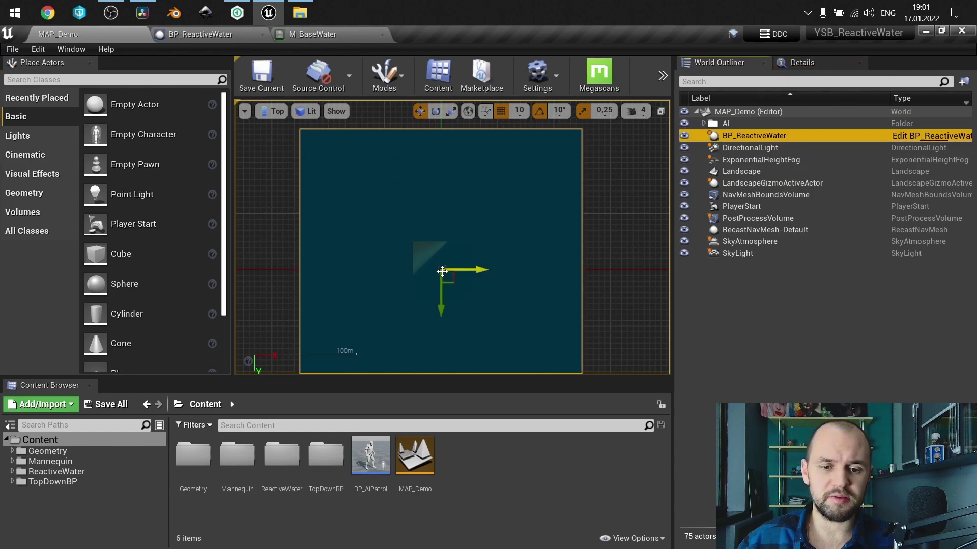
left_click(820, 62)
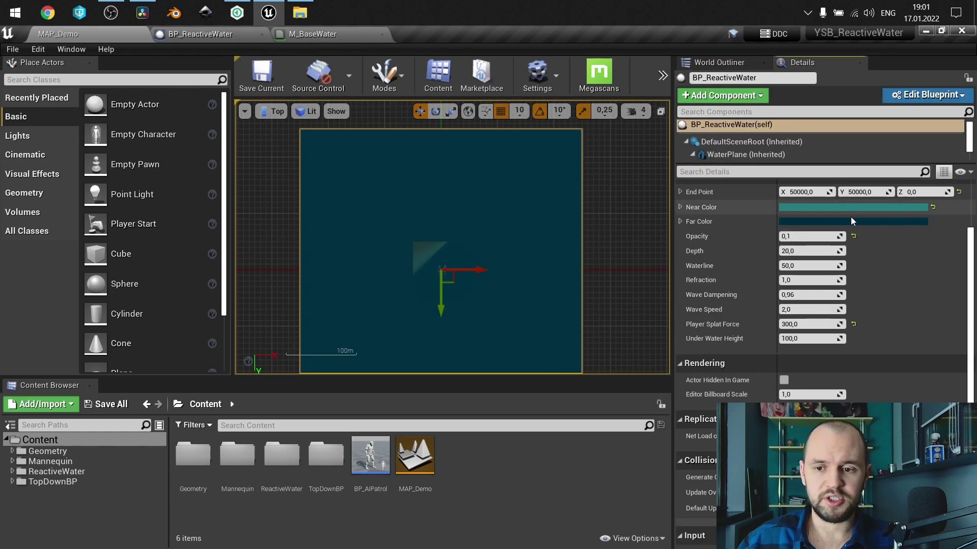
scroll(803, 206, "up", 2)
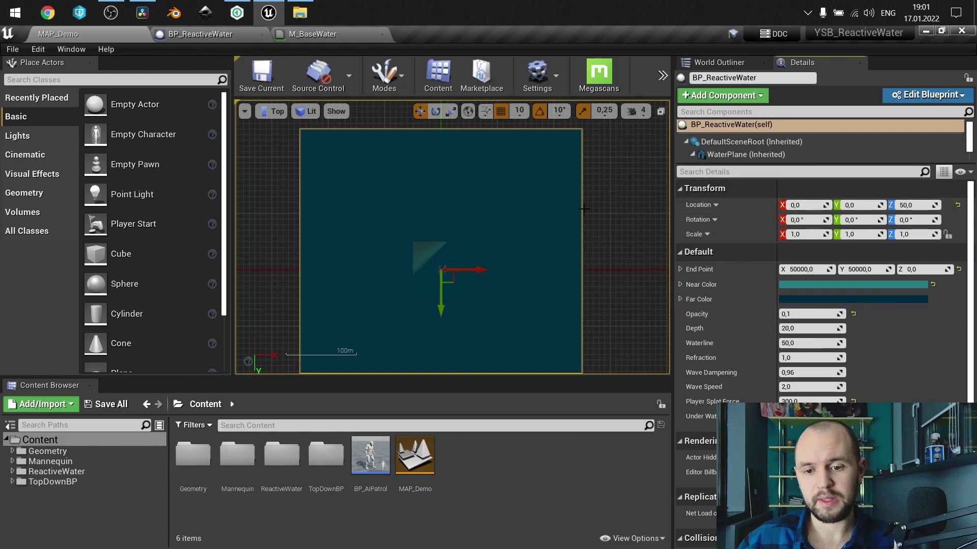
scroll(751, 305, "down", 3)
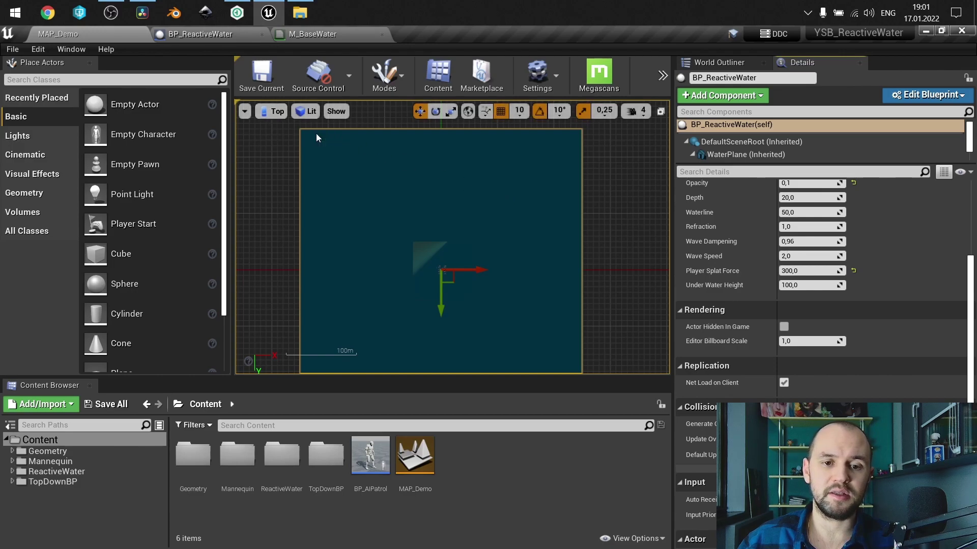
left_click(274, 111)
left_click(287, 193)
scroll(343, 222, "up", 15)
scroll(366, 250, "up", 4)
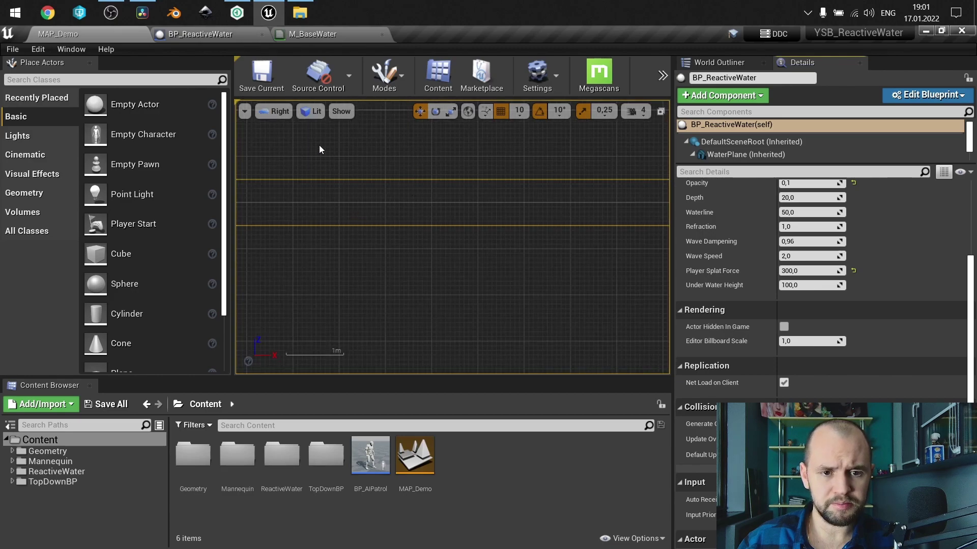
left_click(275, 112)
left_click(286, 129)
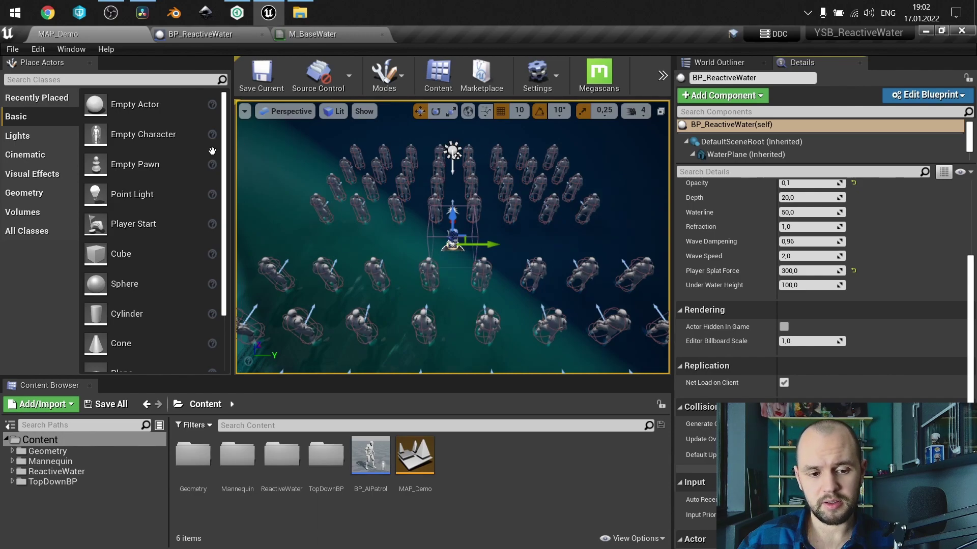
Step: Open the ReactiveWater folder and look over the T_BlankBlack and T_BlankWhite textures
double_click(281, 454)
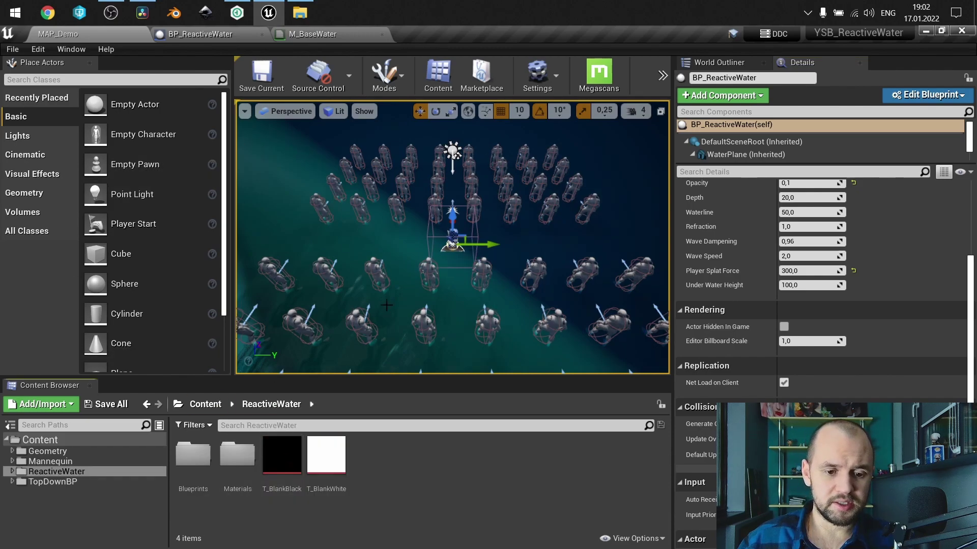
left_click(281, 454)
left_click(315, 449)
left_click(411, 451)
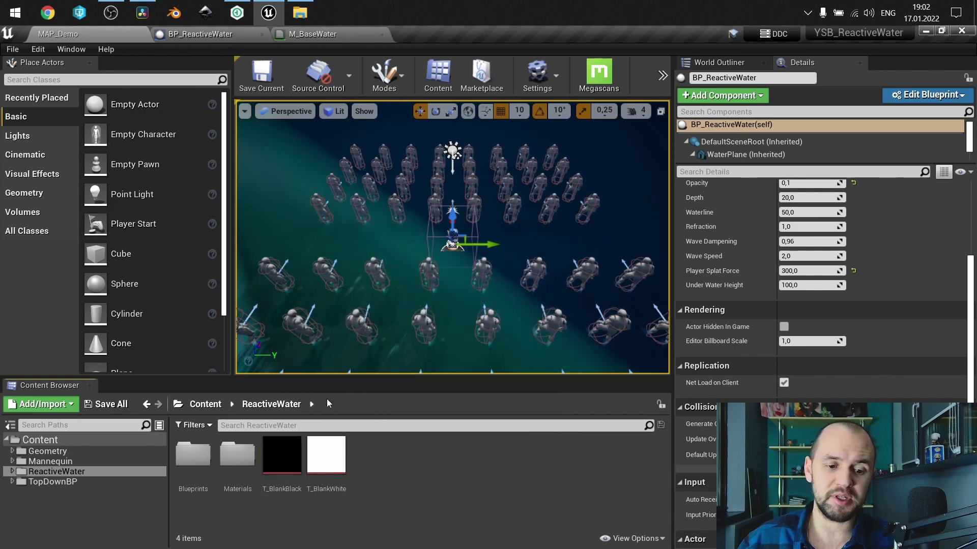
Step: Open M_BaseWater from the Materials folder and center its node graph
double_click(233, 478)
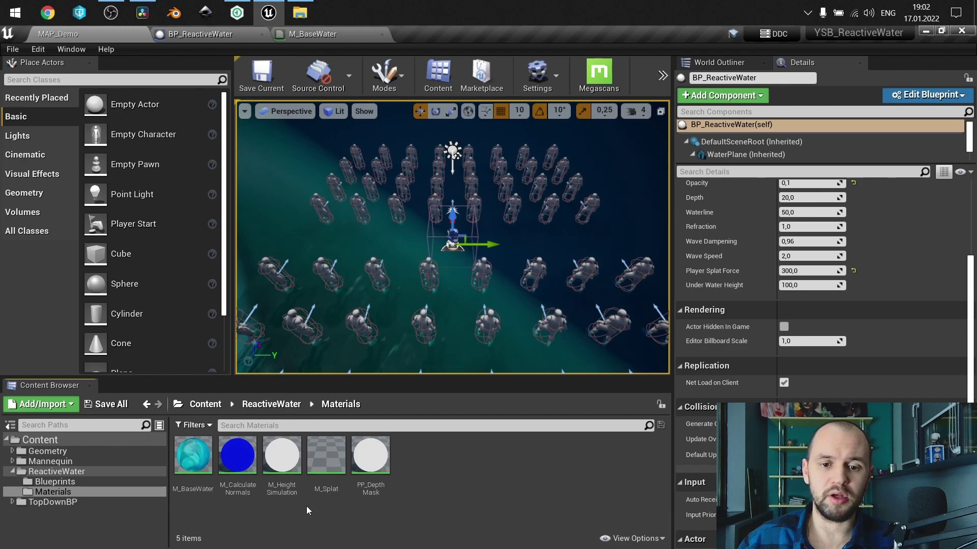
double_click(199, 458)
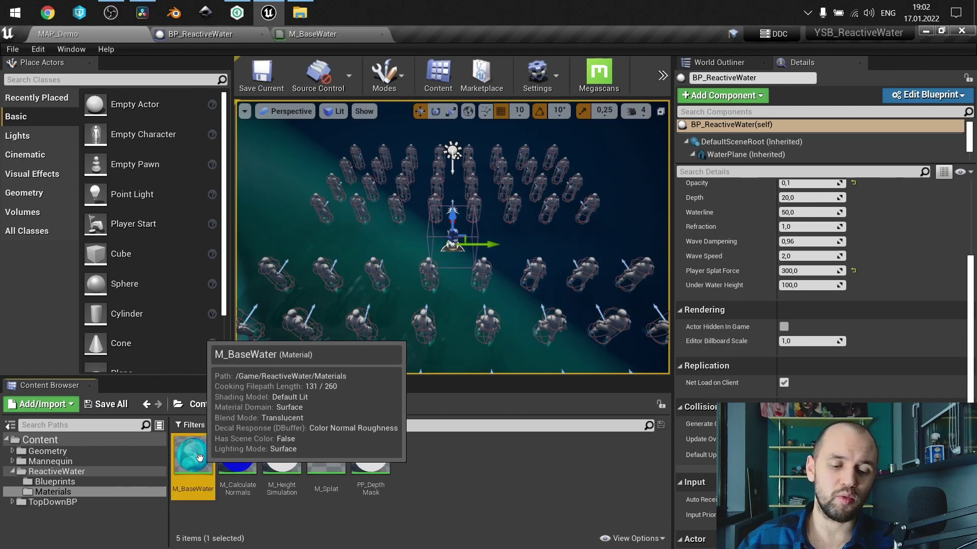
scroll(514, 289, "down", 2)
right_click_drag(514, 289, 612, 222)
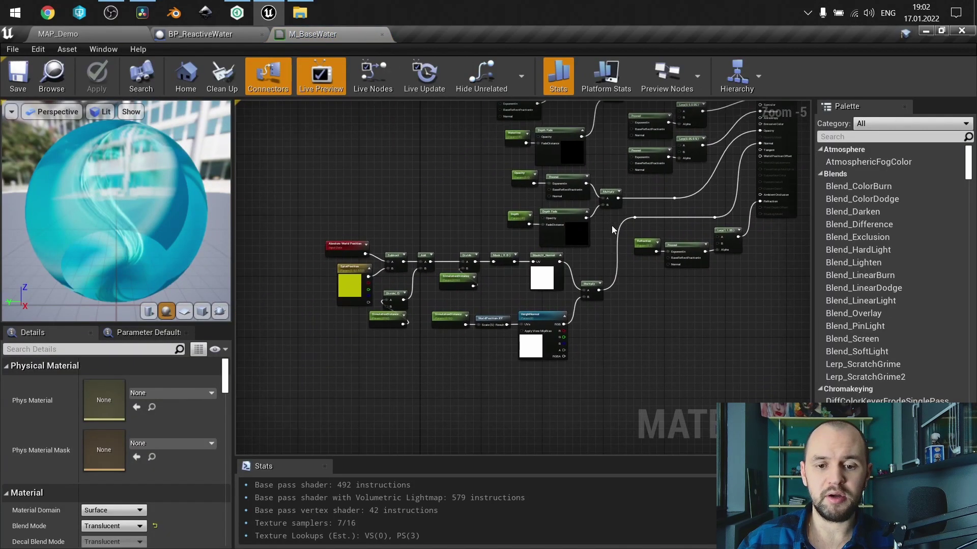
Step: Frame the UV mask and height nodes and inspect MaskUV_Normal's custom code
left_click_drag(601, 377, 320, 237)
scroll(515, 306, "up", 3)
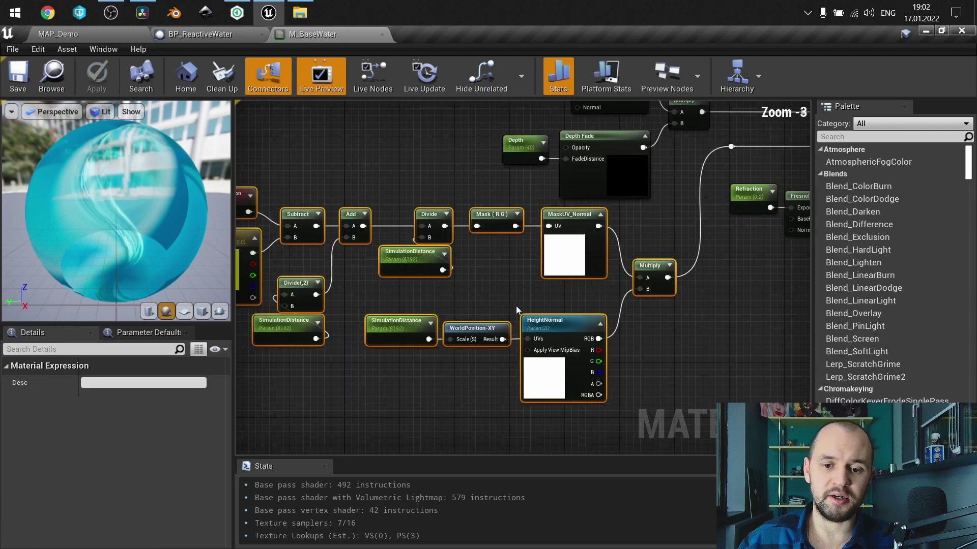
right_click_drag(453, 284, 407, 268)
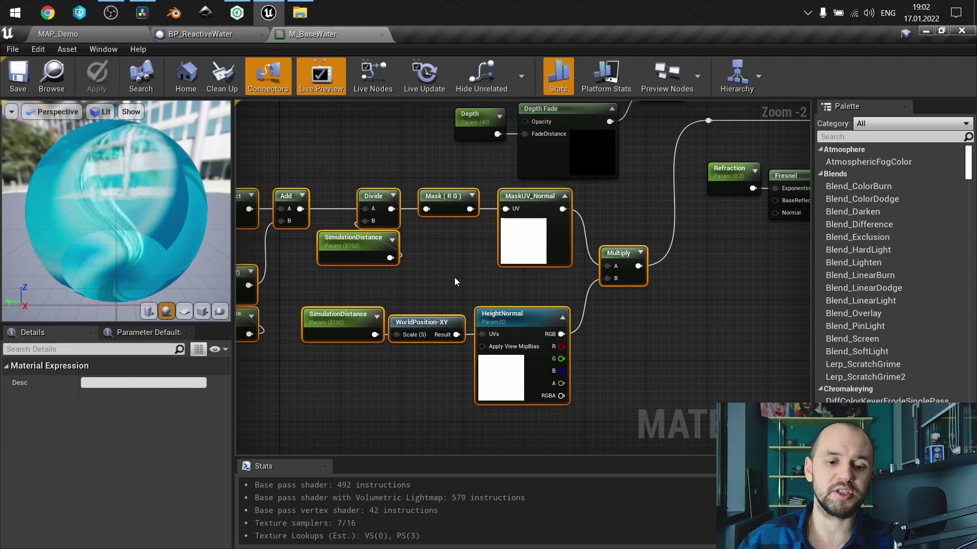
left_click(462, 263)
left_click(529, 198)
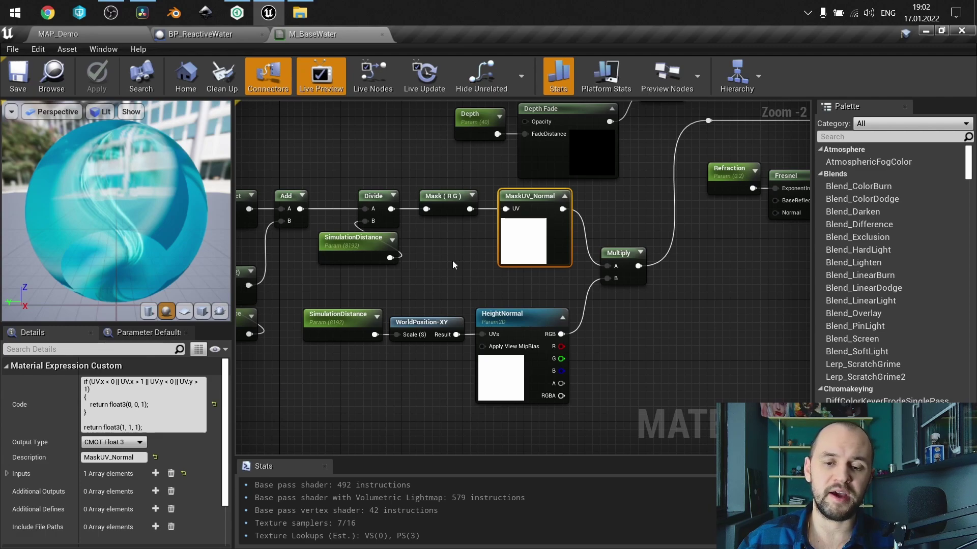
Step: View the whole material network, then close the M_BaseWater editor
scroll(453, 274, "down", 3)
right_click_drag(452, 273, 383, 244)
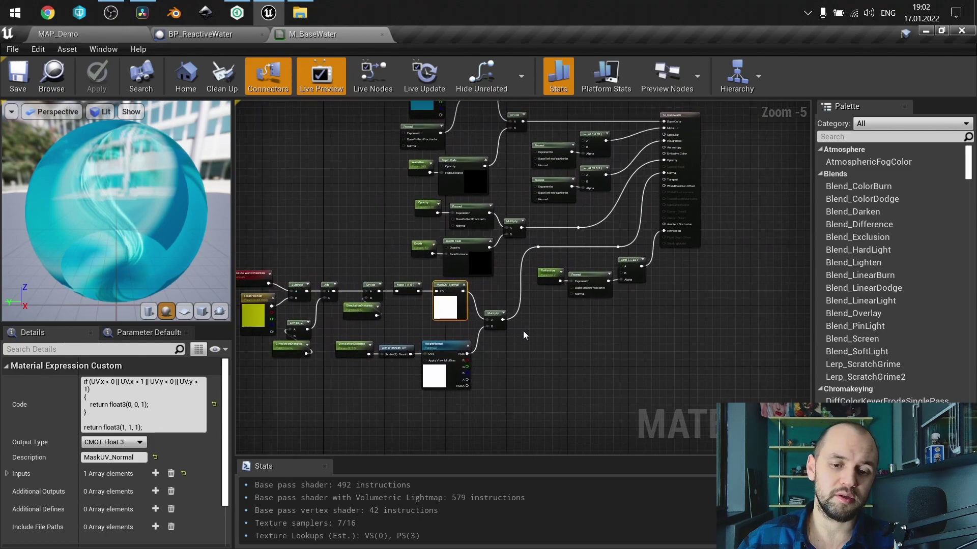
left_click(522, 331)
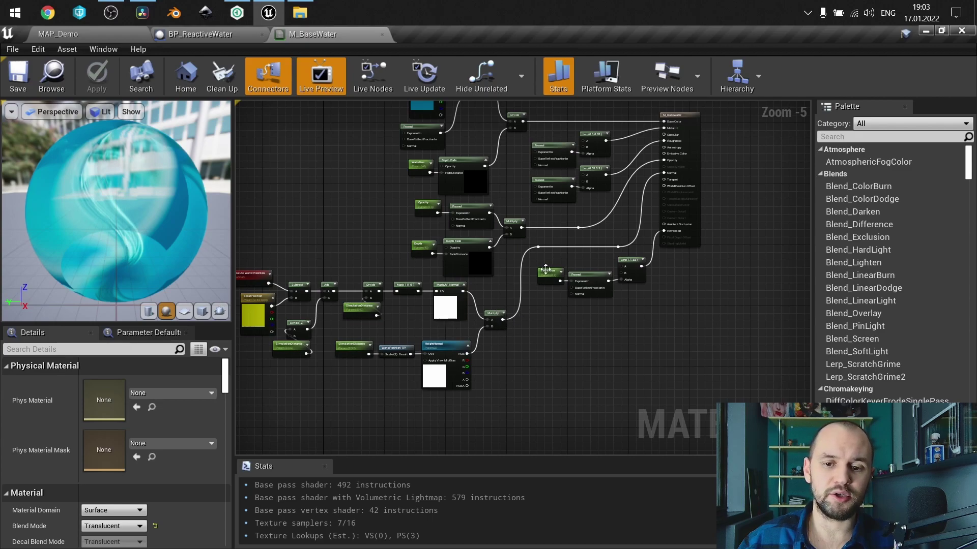
scroll(600, 203, "up", 3)
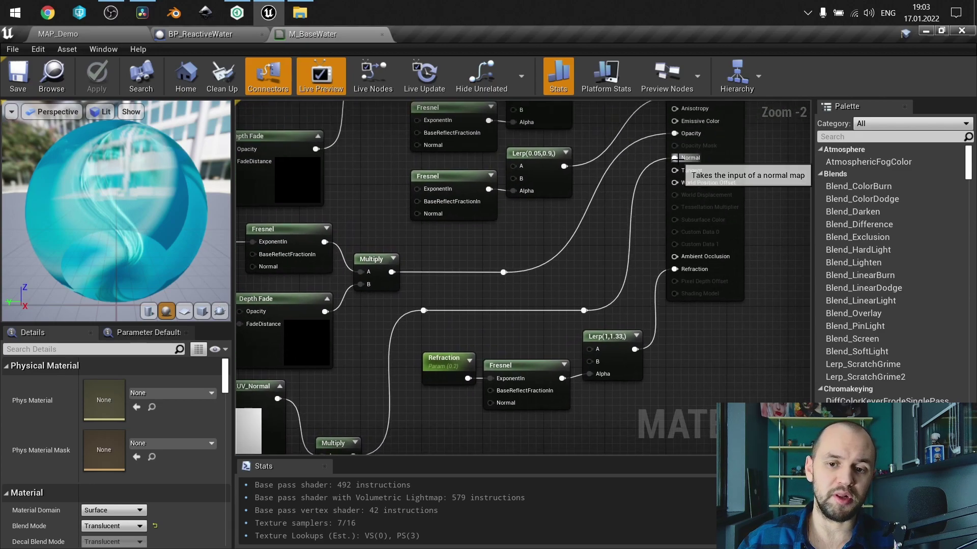
scroll(672, 168, "down", 2)
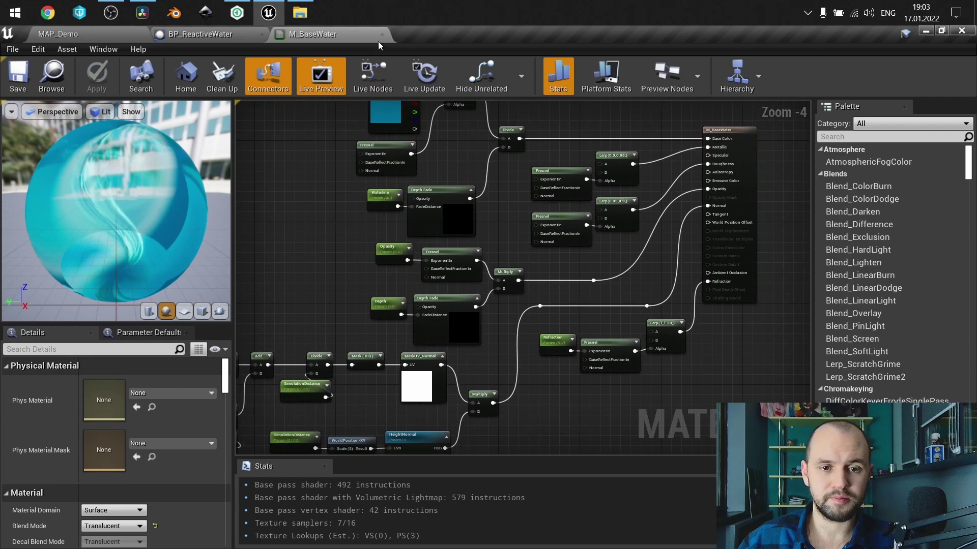
left_click(382, 34)
Step: Return to the MAP_Demo level editor and its Materials folder
left_click(114, 35)
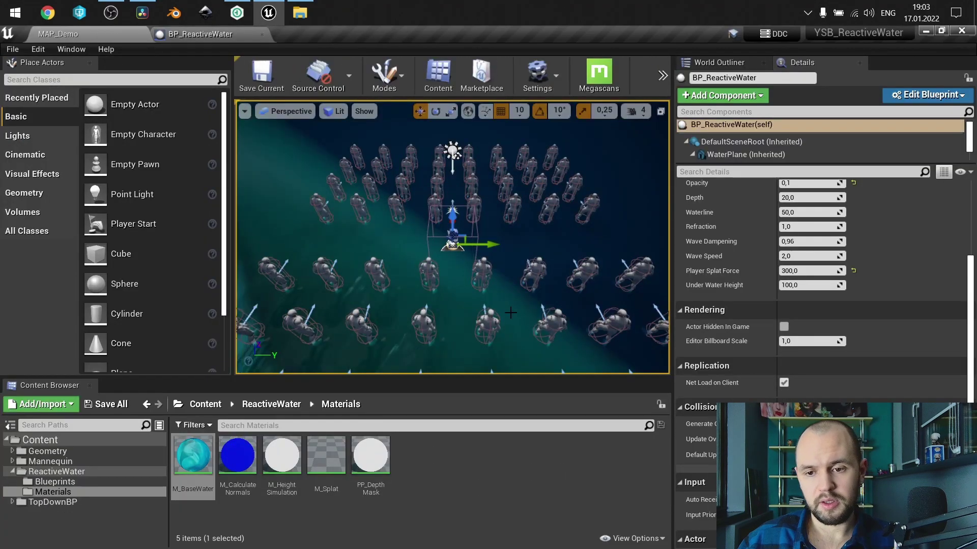
scroll(969, 202, "up", 3)
scroll(969, 202, "down", 5)
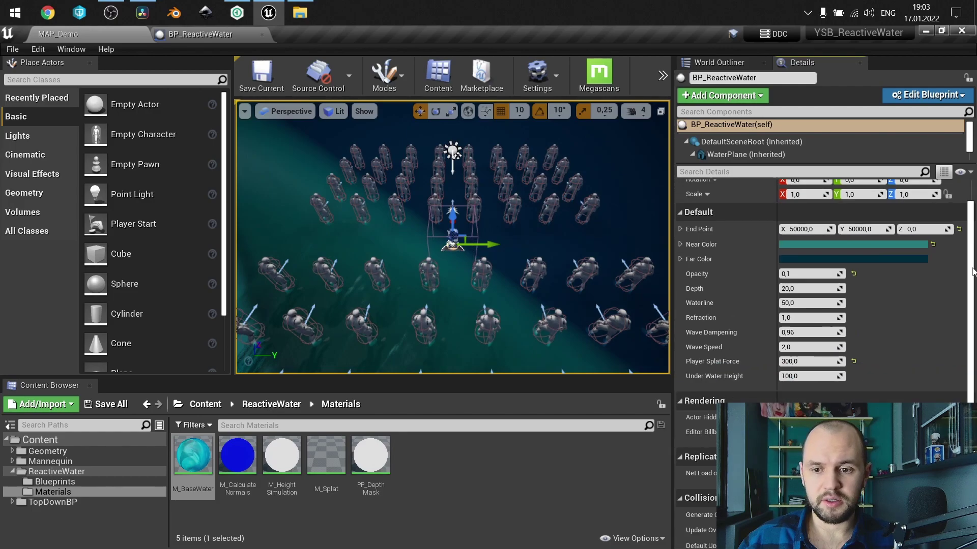
mouse_move(384, 454)
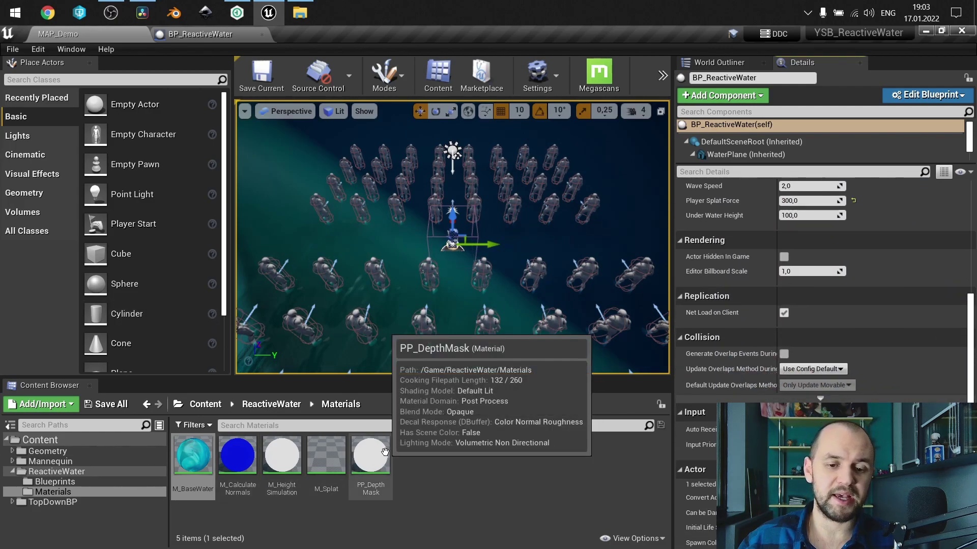
Step: Filter BP_ReactiveWater's SceneCaptureComponent2D details by 'post process' to reveal PP_DepthMask
left_click(194, 34)
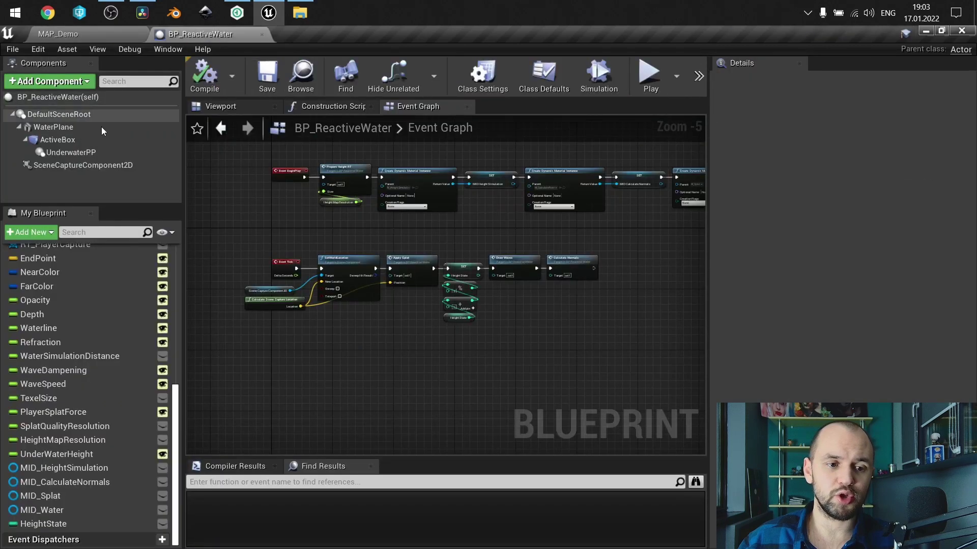
left_click(96, 166)
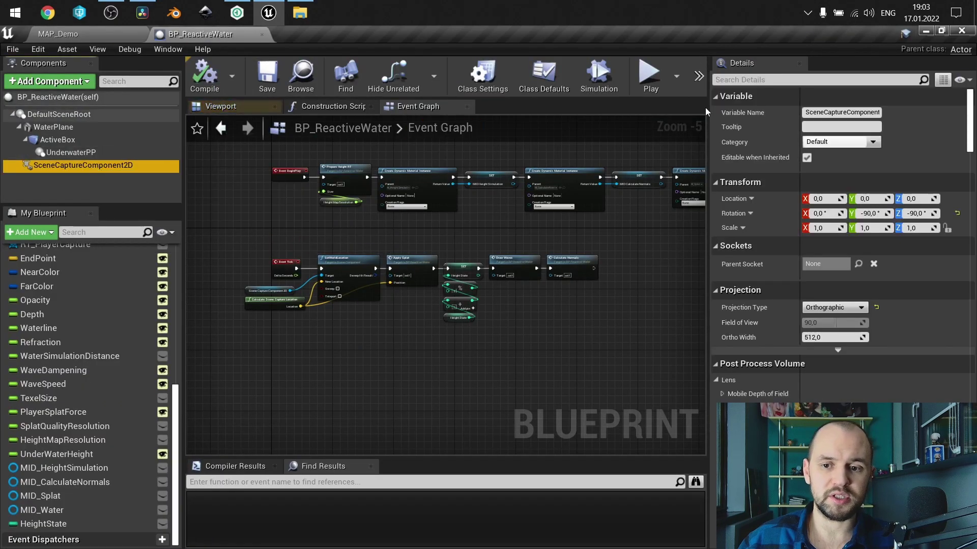
type("pos")
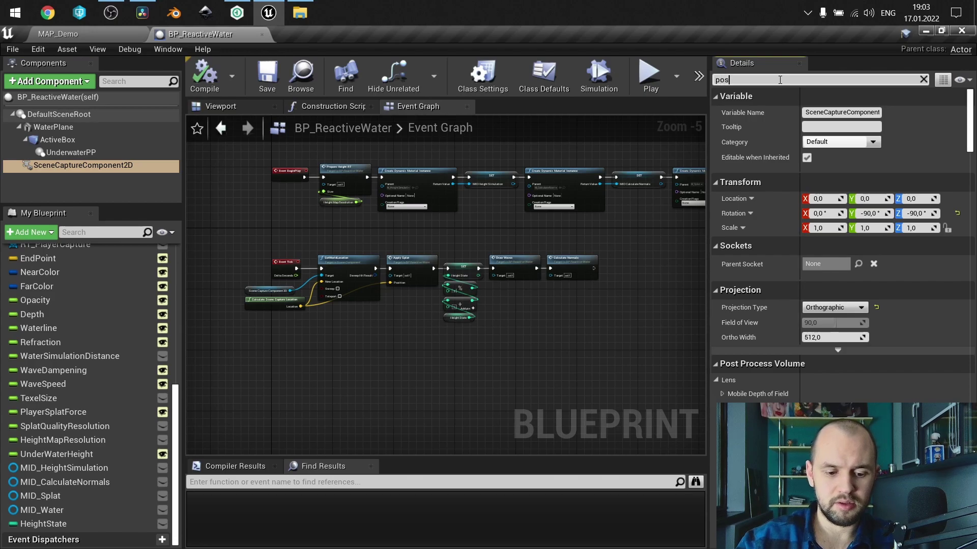
type("t process")
left_click_drag(969, 152, 969, 425)
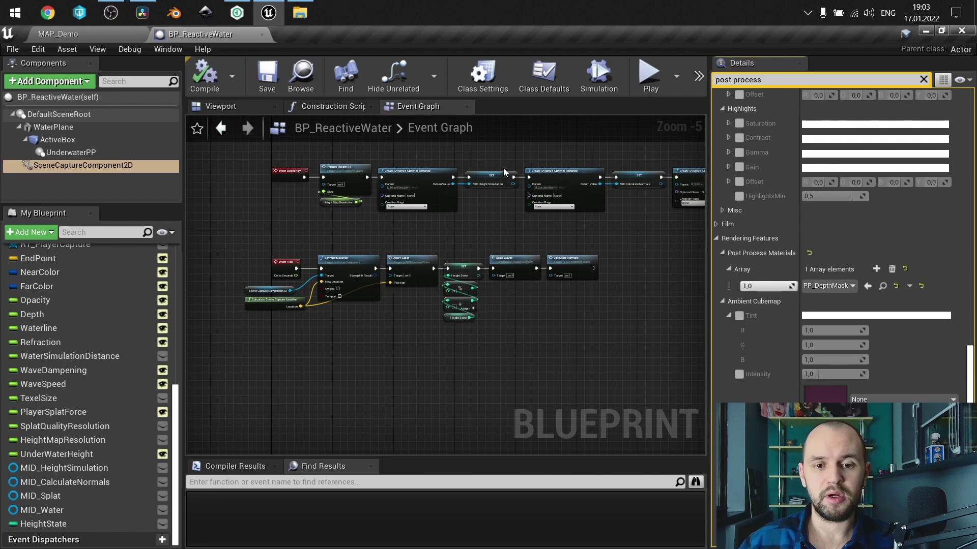
Step: Switch BP_ReactiveWater from the Event Graph to its 3D Viewport showing the water actor
left_click(237, 105)
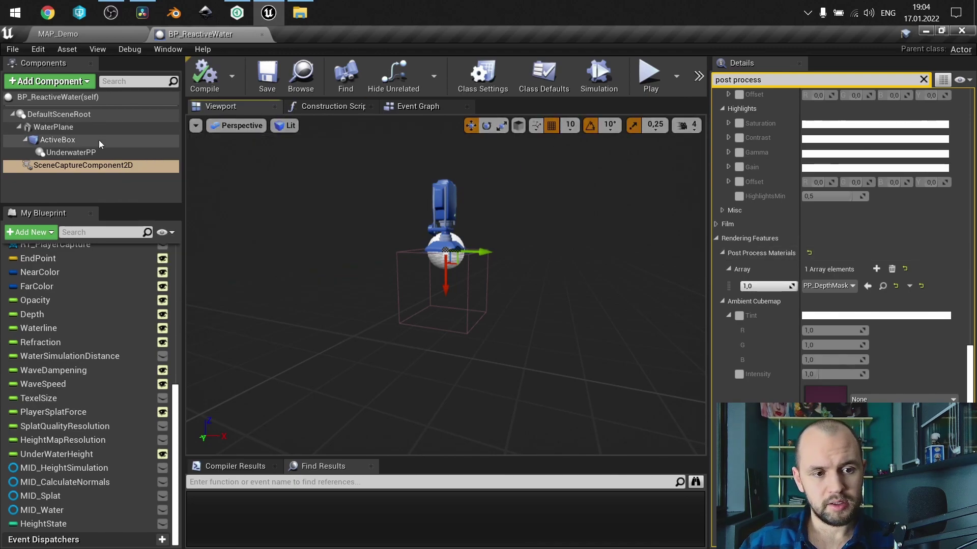
Step: Select ActiveBox and clear the 'post process' filter from the Details panel
left_click(51, 141)
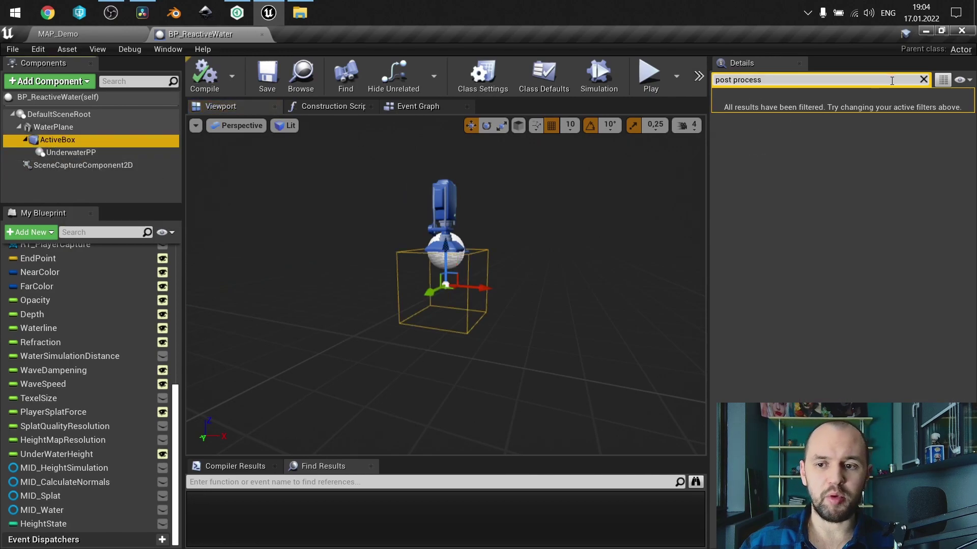
left_click(923, 79)
left_click_drag(973, 230, 969, 378)
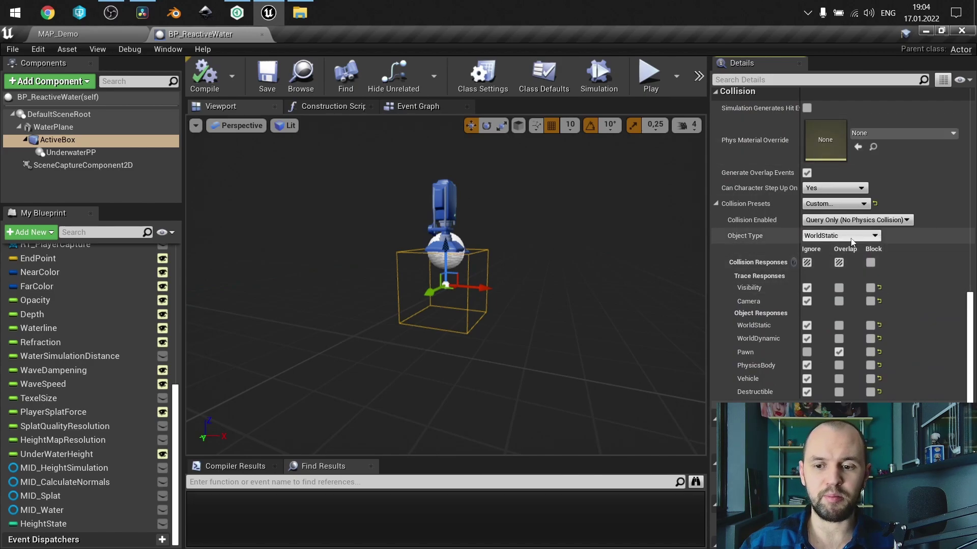
Step: Review WaterPlane, then scroll SceneCaptureComponent2D's details down to its Scene Capture settings
left_click(87, 127)
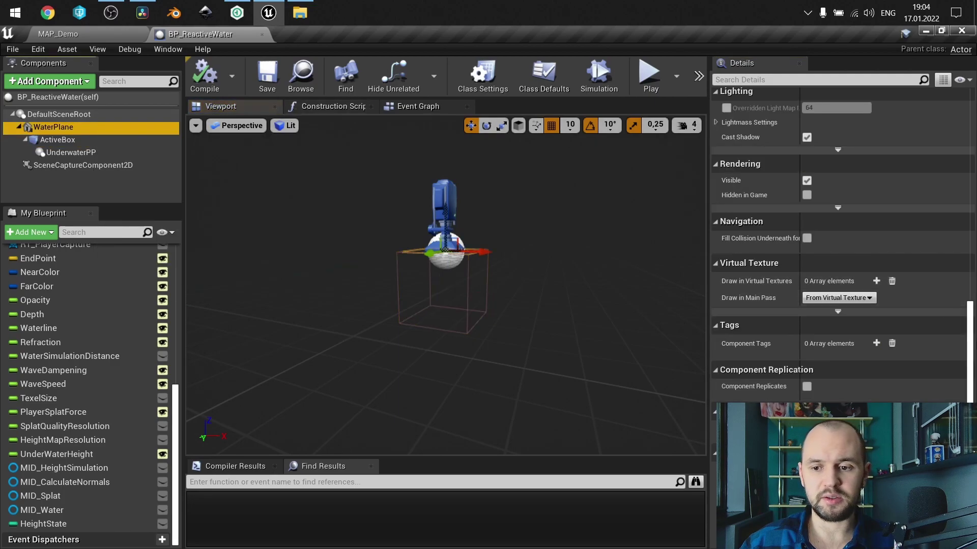
scroll(840, 305, "up", 5)
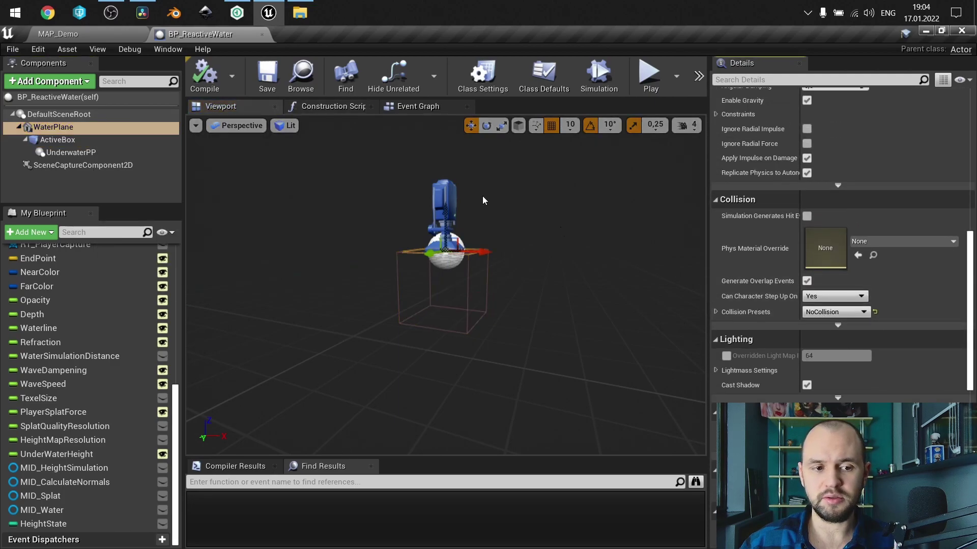
left_click(92, 164)
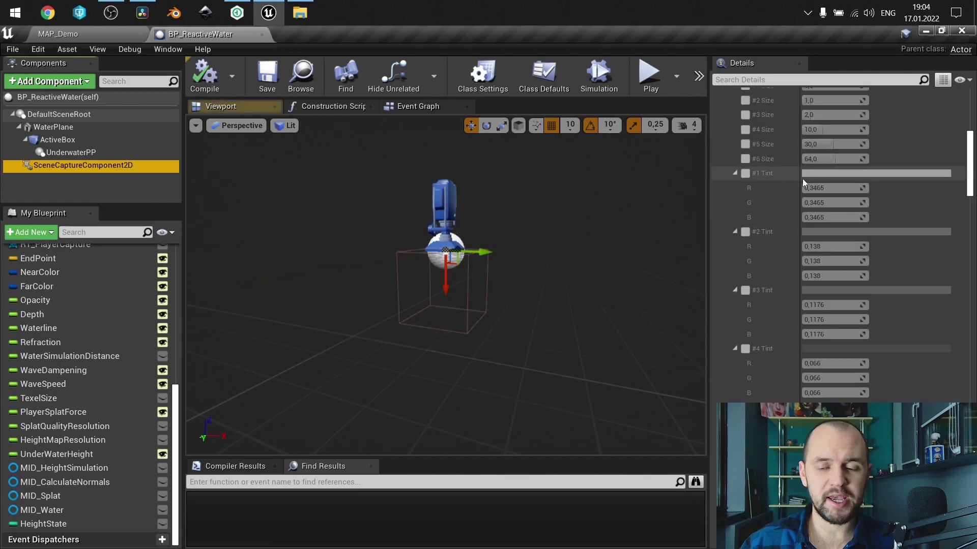
scroll(769, 179, "down", 15)
scroll(839, 244, "down", 20)
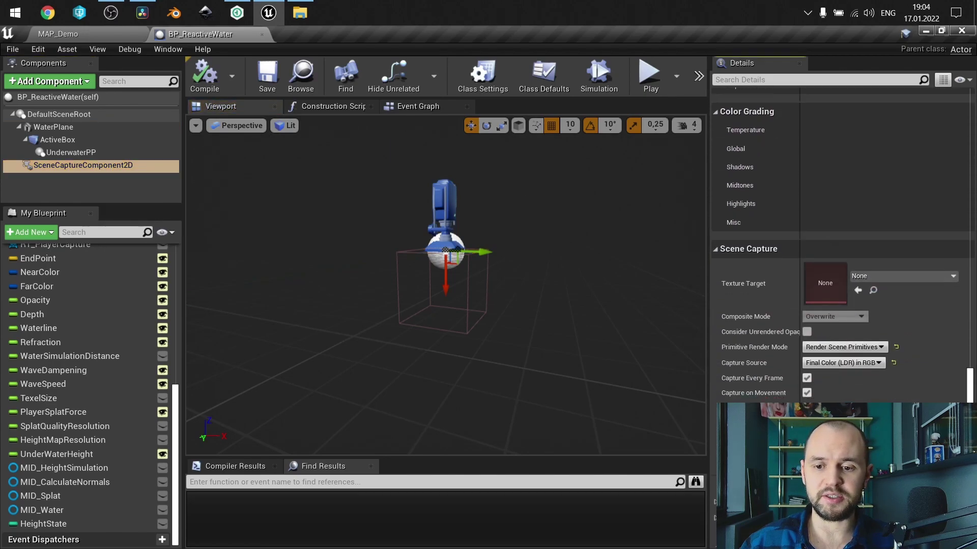
scroll(745, 208, "down", 6)
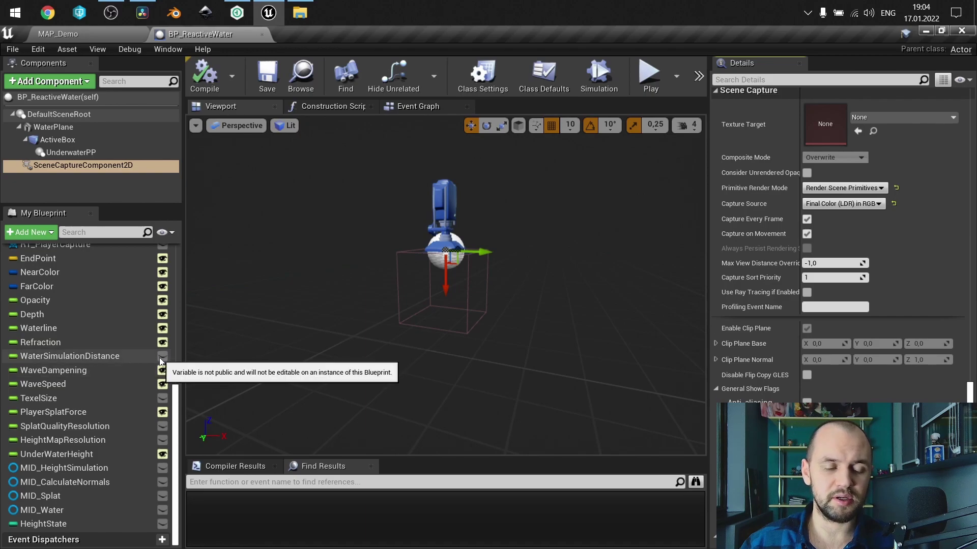
left_click(58, 34)
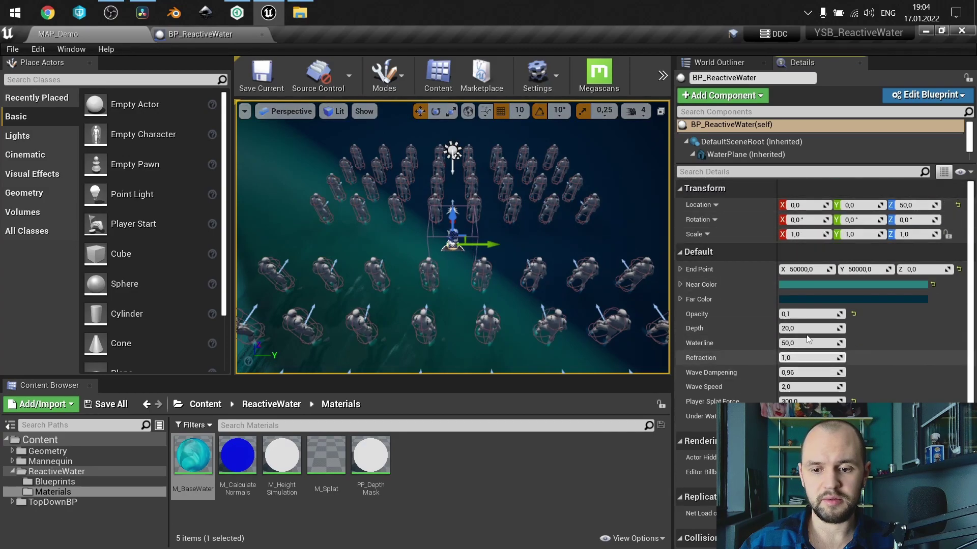
left_click(200, 34)
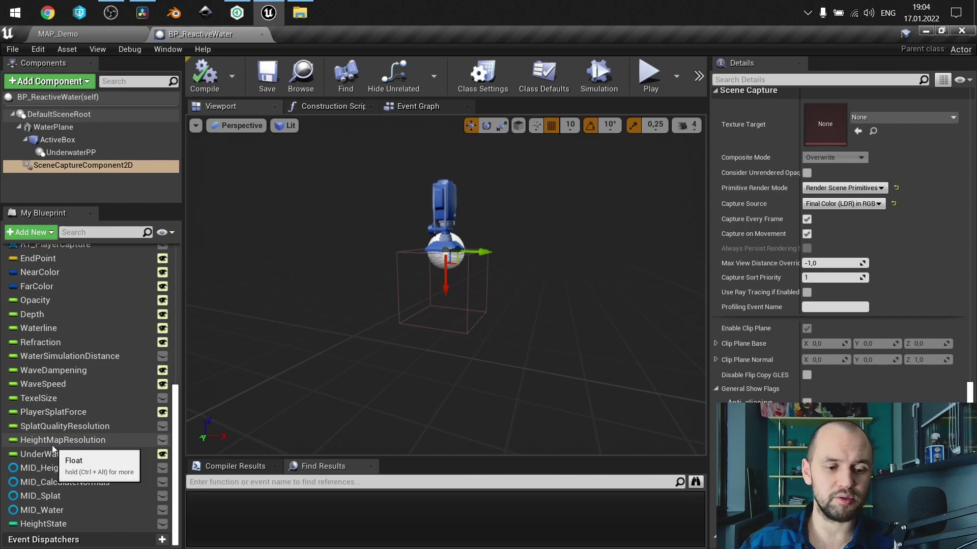
Step: Inspect SplatQualityResolution, HeightMapResolution and WaterSimulationDistance (10000,0), then view the Construction Script
left_click(67, 427)
left_click(66, 441)
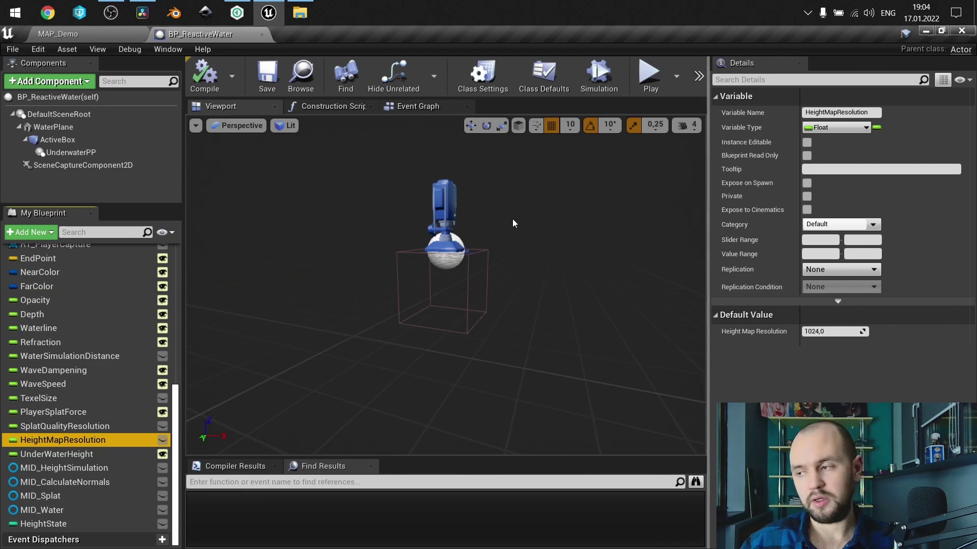
left_click(95, 357)
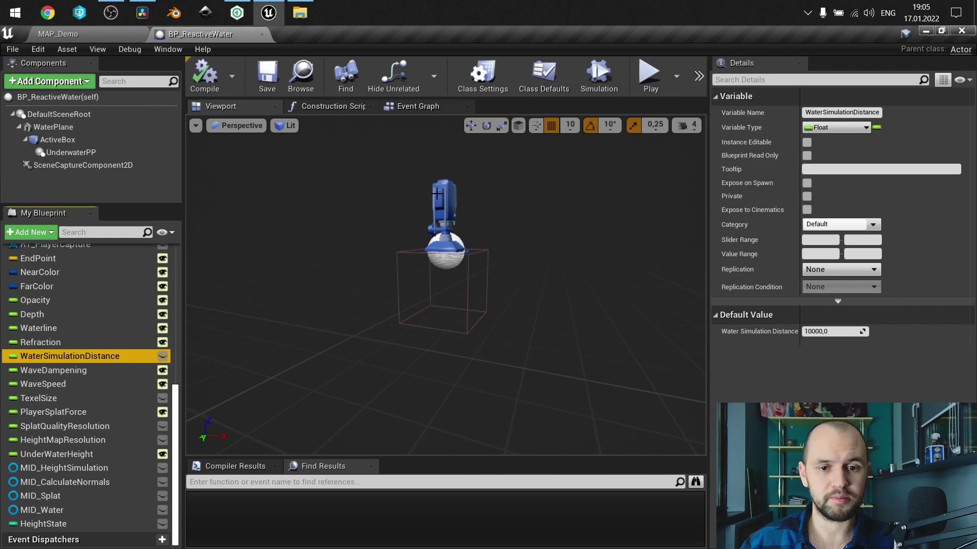
left_click(340, 107)
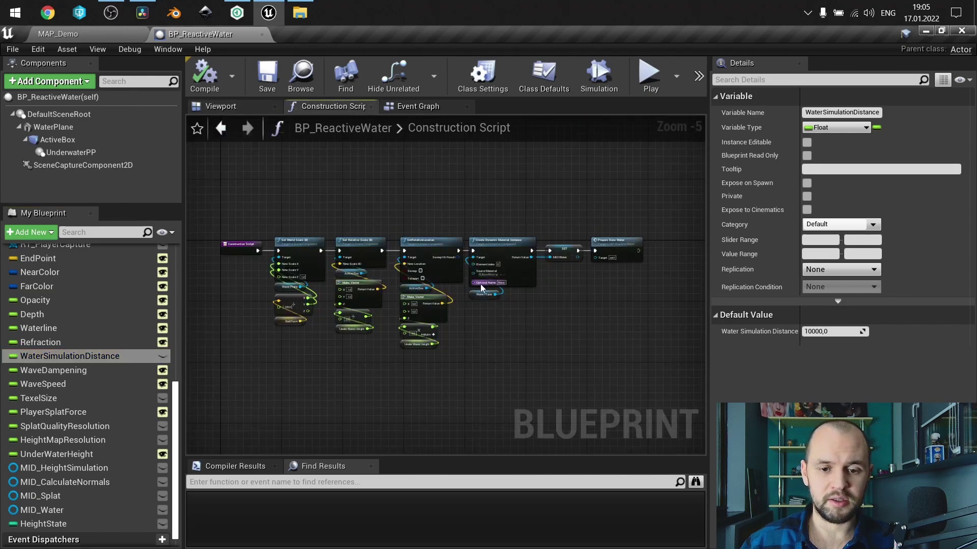
Step: Select the Create Dynamic Material Instance and Water Plane nodes, then move to the Event Graph
scroll(478, 283, "up", 4)
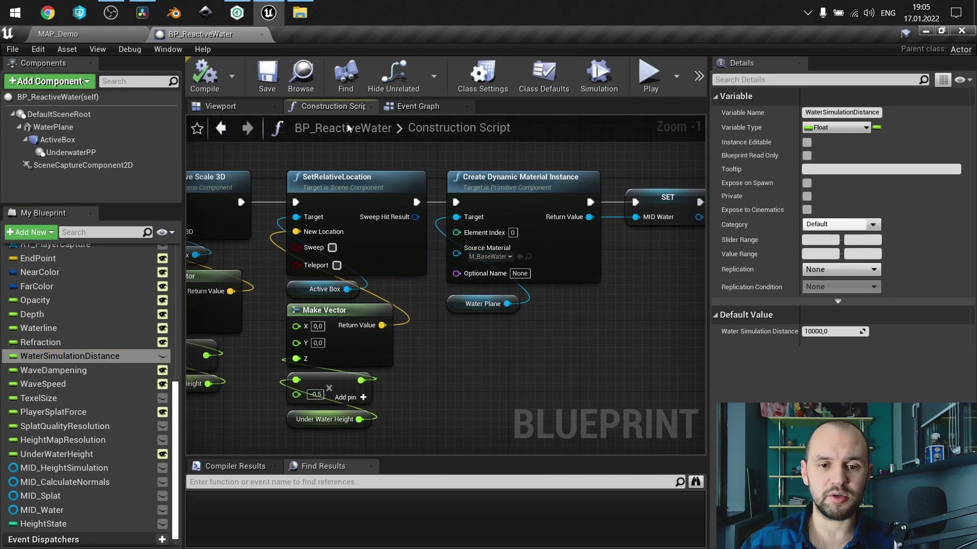
left_click_drag(580, 328, 490, 232)
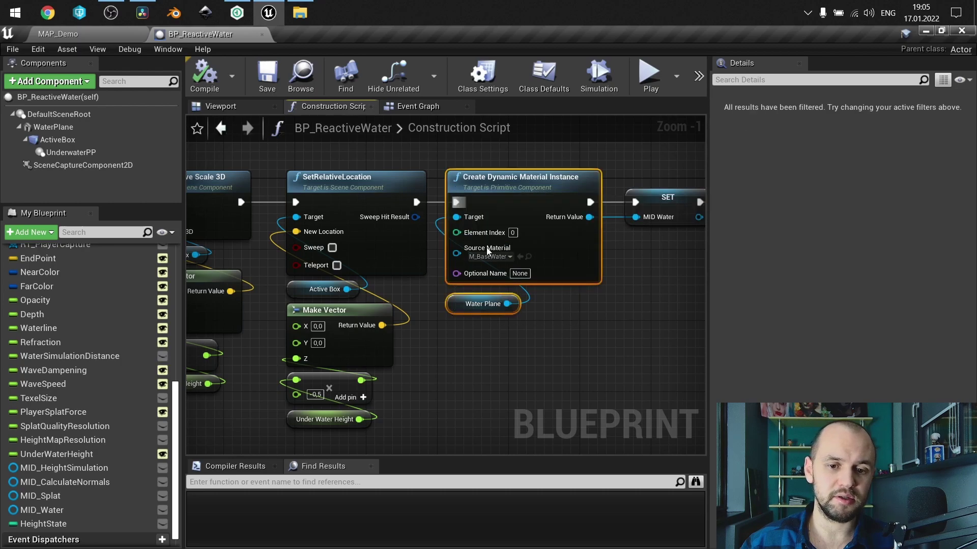
left_click(418, 107)
right_click_drag(483, 233, 575, 244)
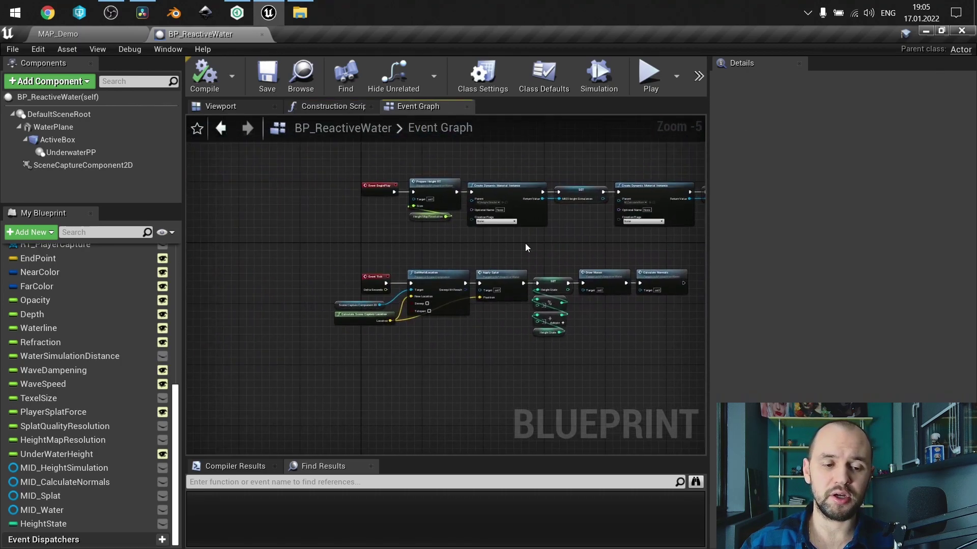
Step: Pan along the Event Tick chain from SetWorldLocation through Apply Splat, Draw Waves and Calculate Normals
left_click_drag(176, 407, 185, 253)
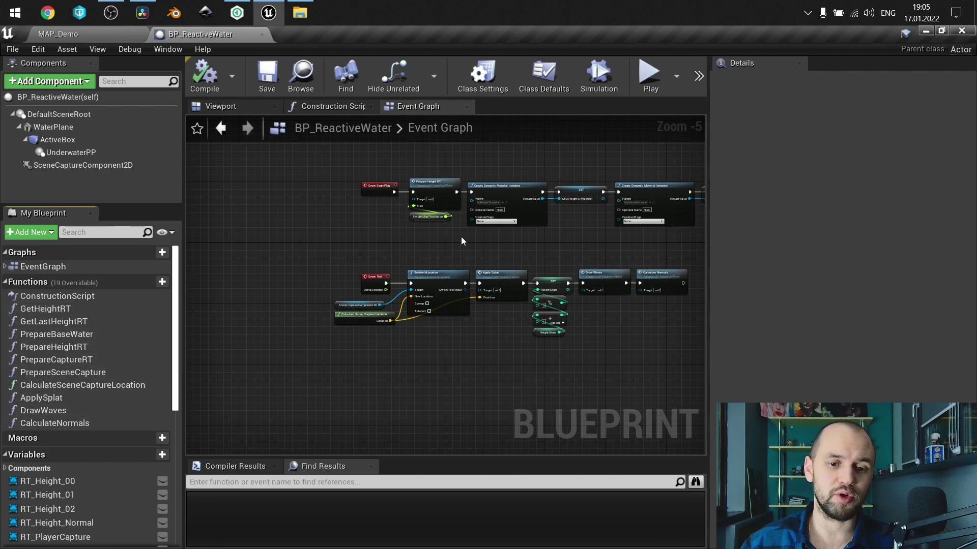
scroll(461, 237, "up", 2)
right_click_drag(502, 249, 359, 237)
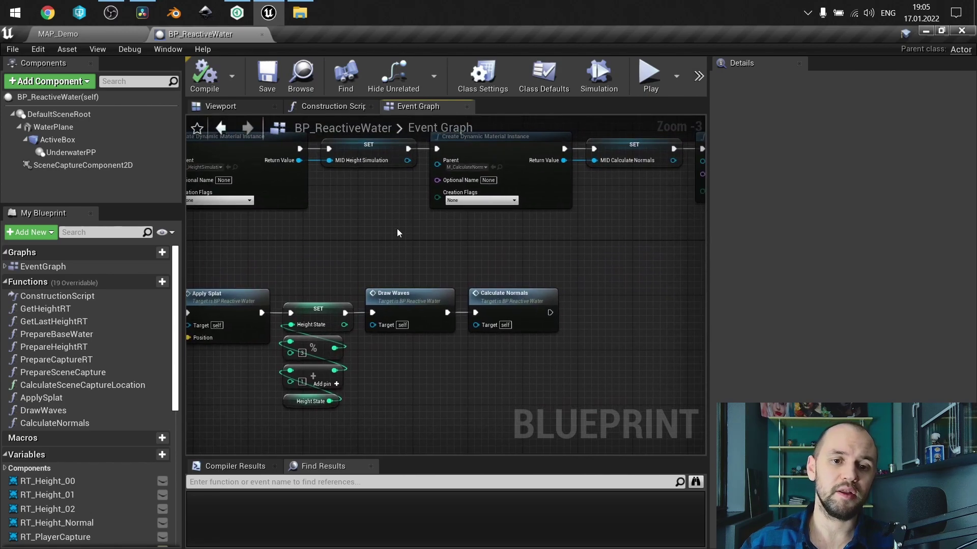
scroll(397, 233, "down", 1)
right_click_drag(295, 210, 647, 195)
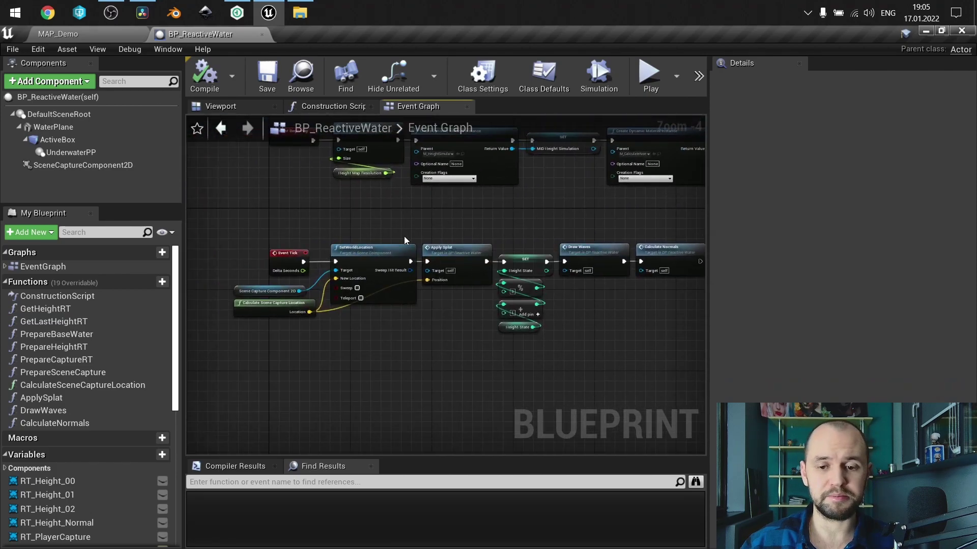
scroll(318, 228, "up", 3)
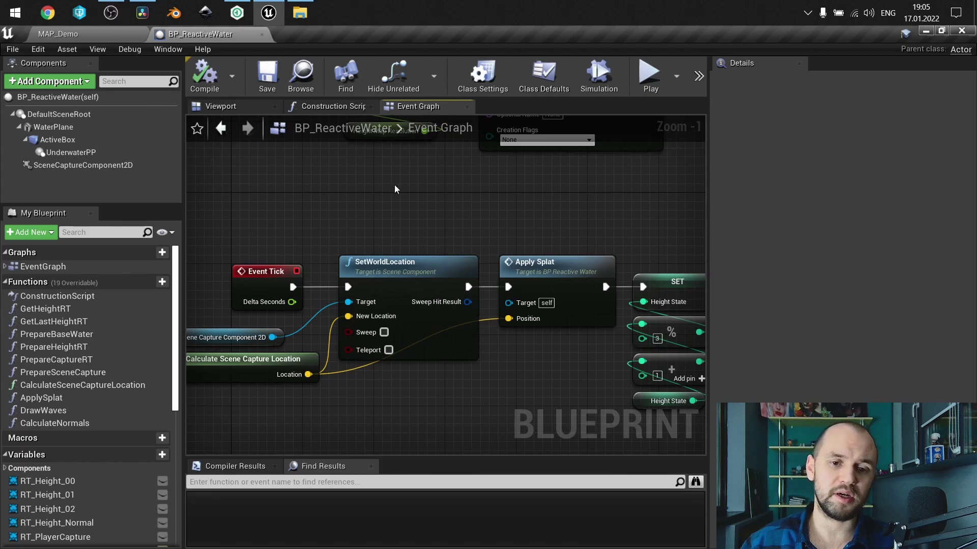
scroll(395, 184, "down", 1)
right_click_drag(444, 188, 175, 181)
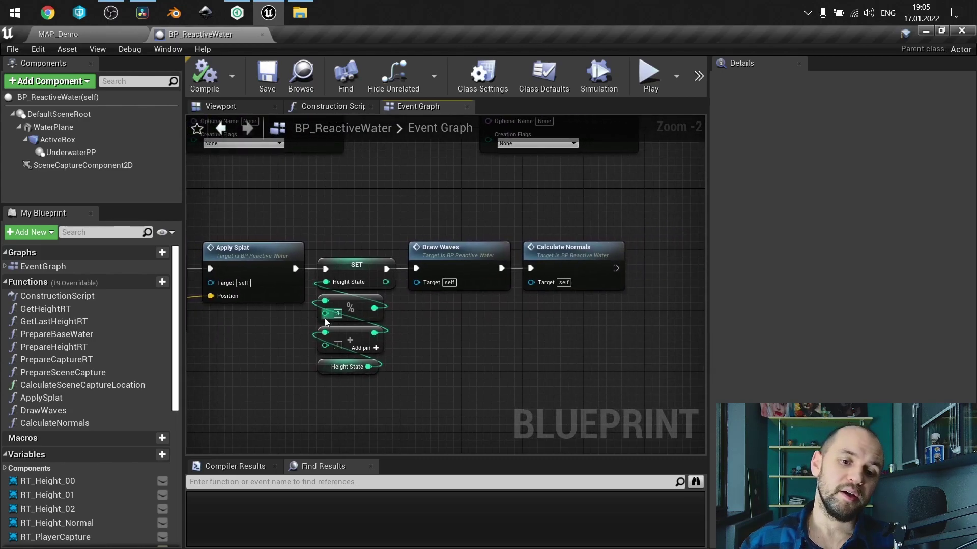
right_click_drag(351, 215, 554, 198)
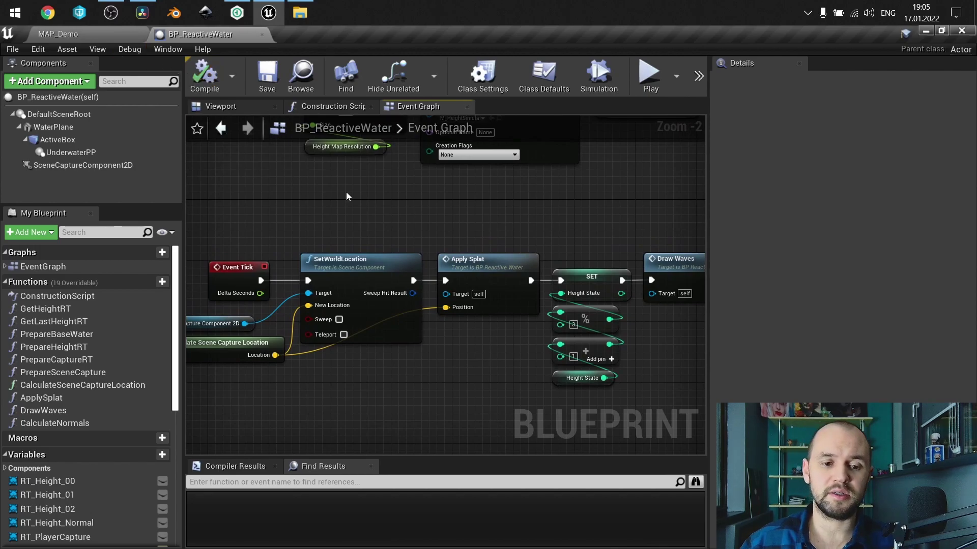
scroll(349, 202, "down", 2)
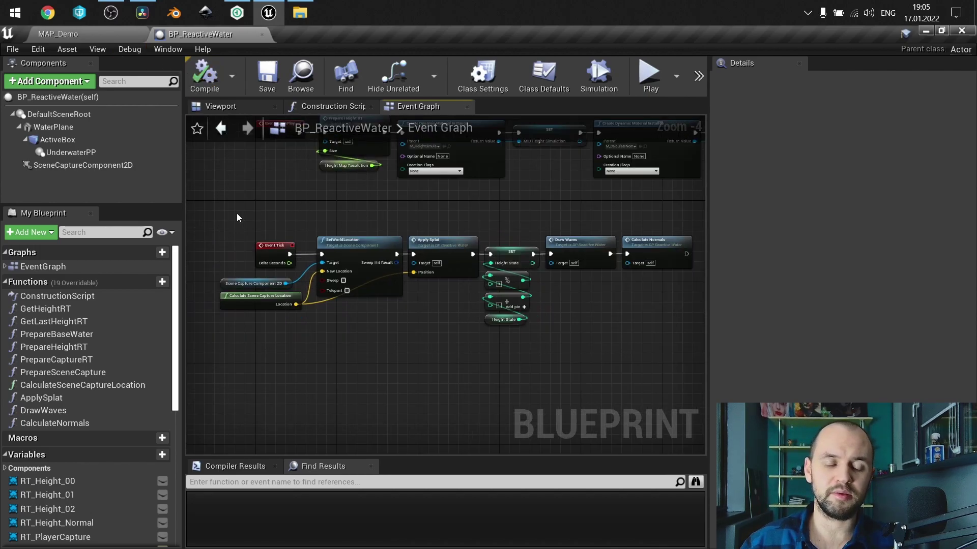
Step: Select the Event Tick chain and the Calculate Scene Capture Location node to show its Location output
left_click_drag(234, 213, 646, 349)
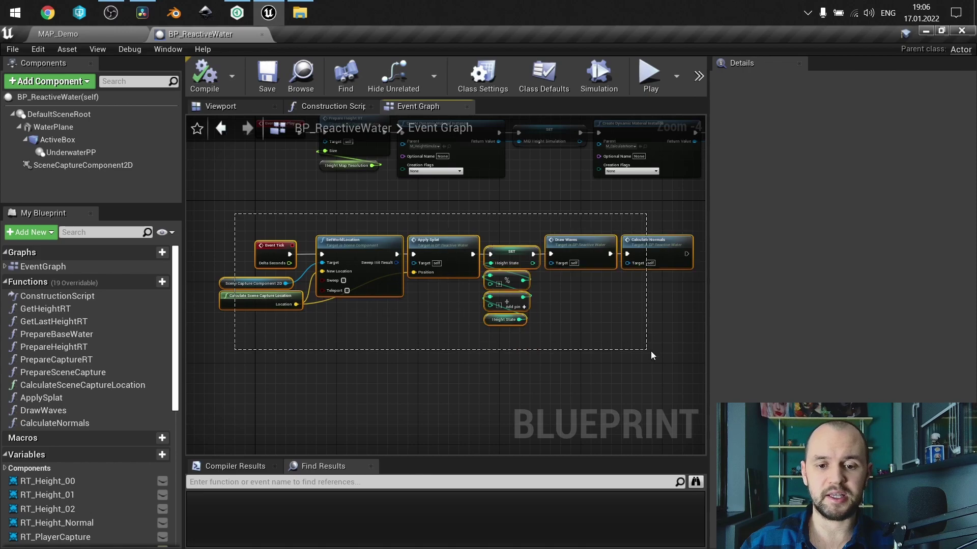
scroll(346, 313, "up", 2)
left_click(244, 288)
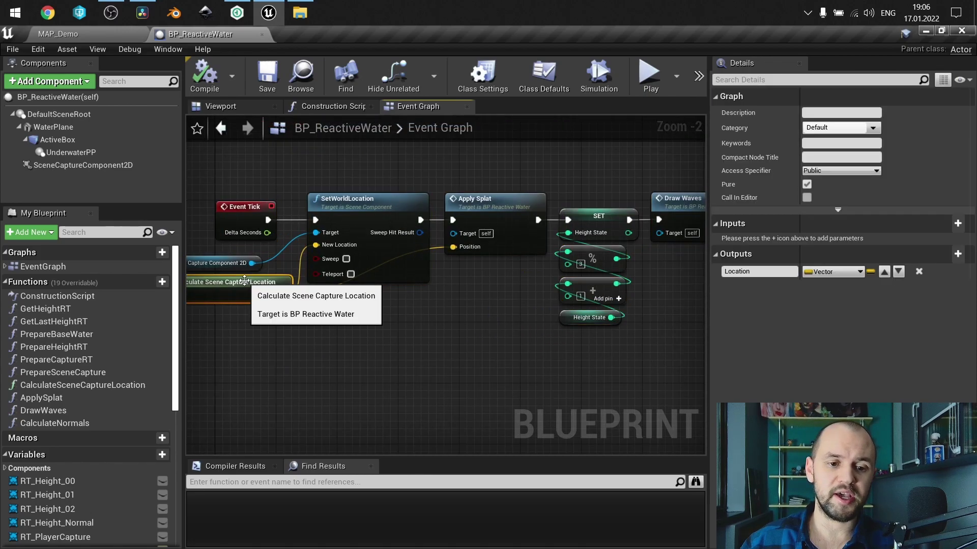
double_click(244, 288)
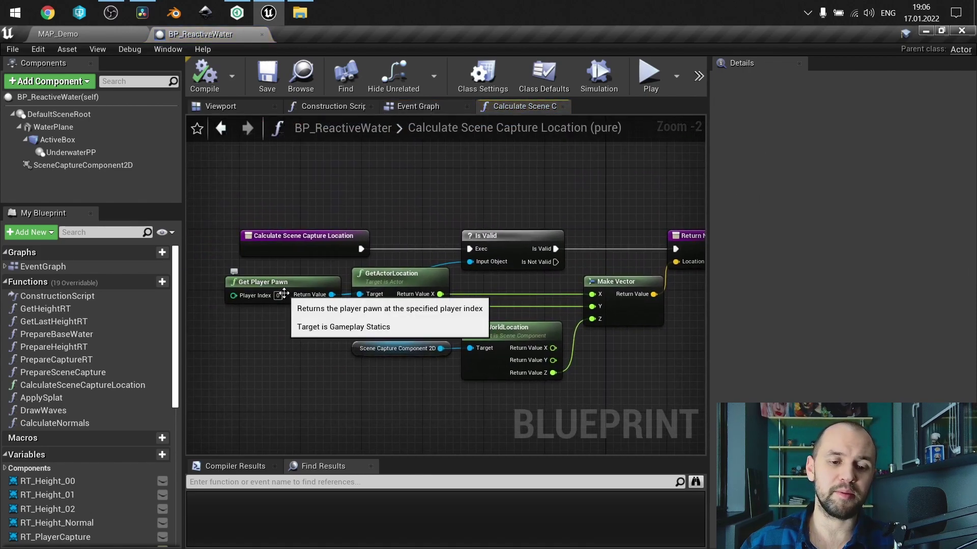
right_click_drag(481, 218, 456, 203)
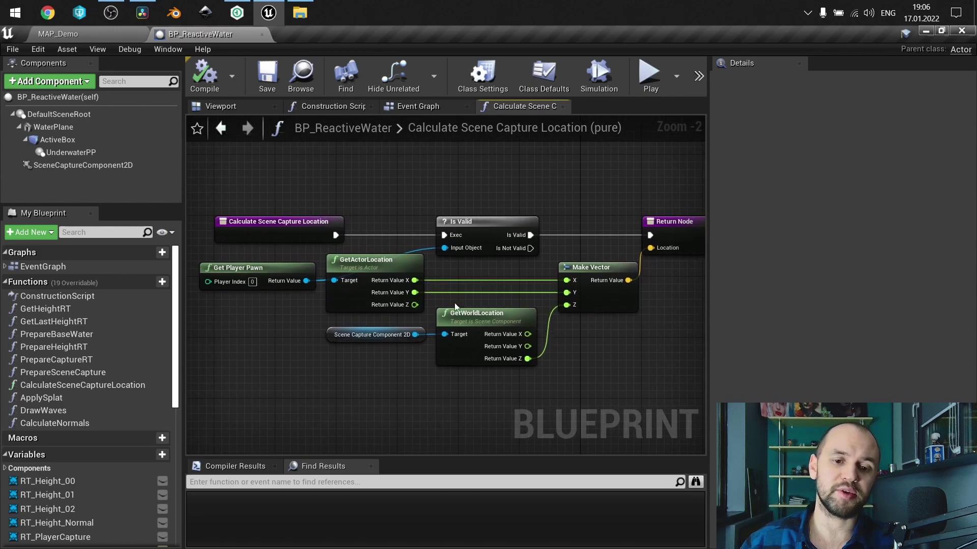
left_click(562, 107)
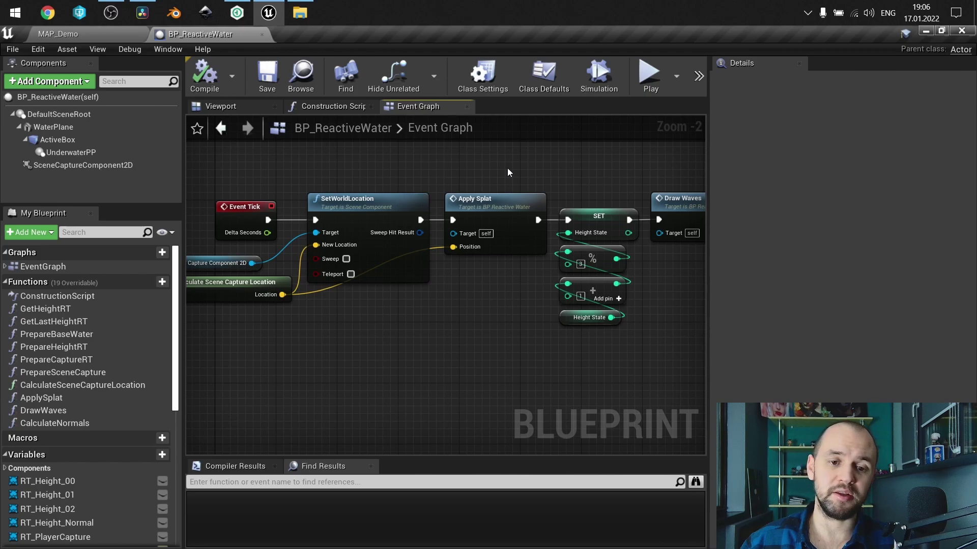
scroll(507, 168, "down", 2)
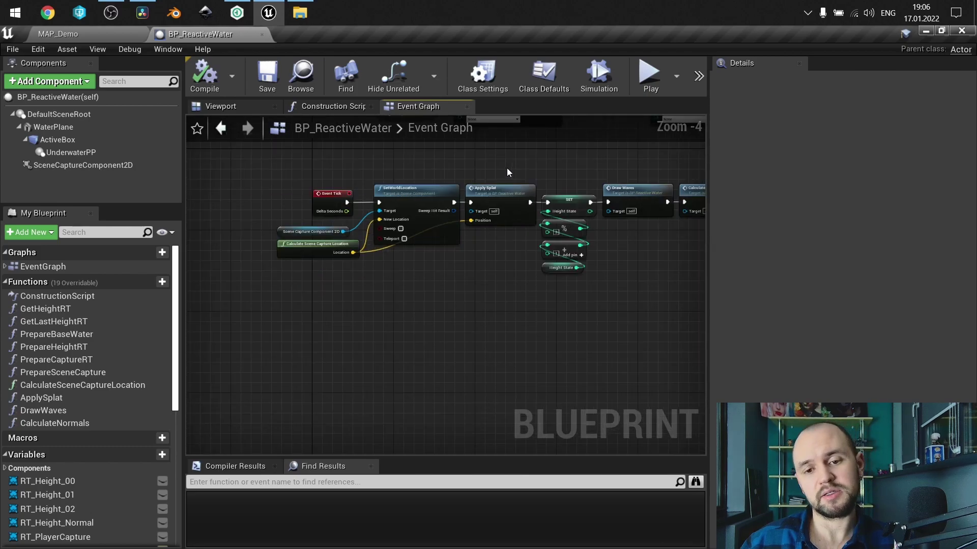